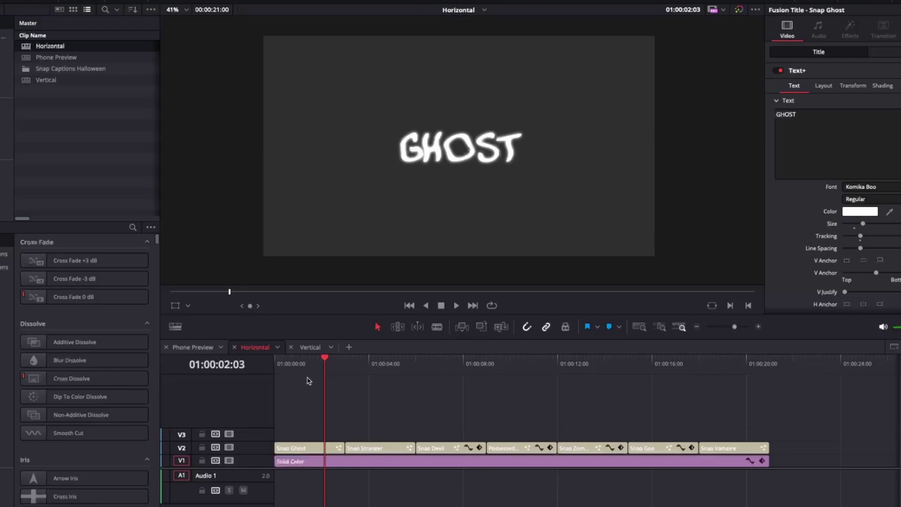
Step: Play the Ghost title from the start of the timeline
drag(278, 361, 264, 361)
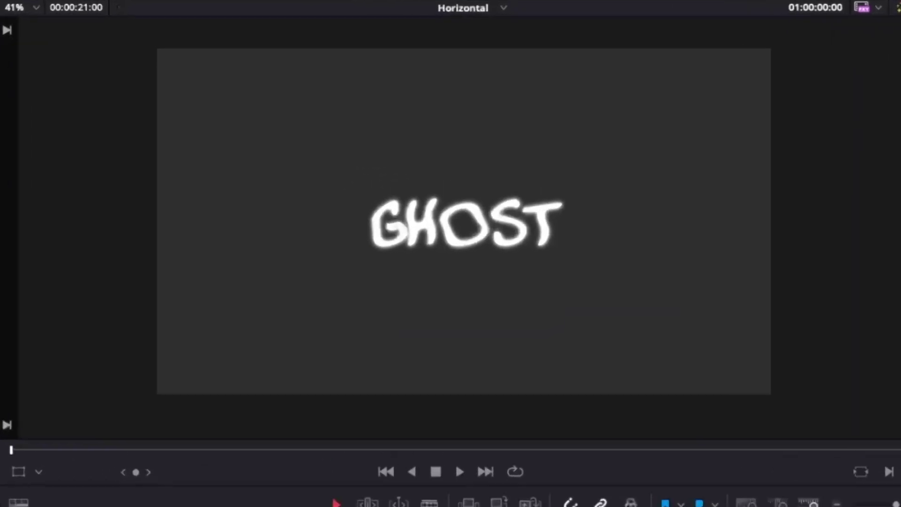
key(space)
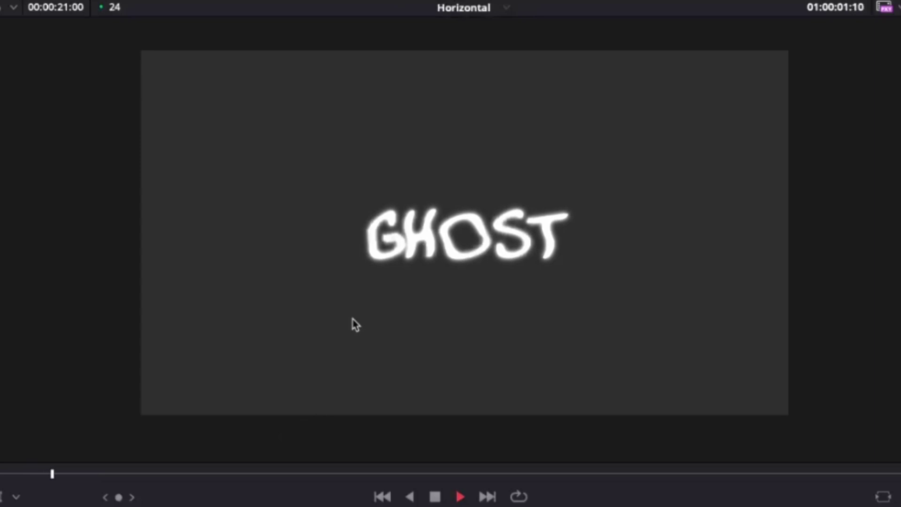
key(space)
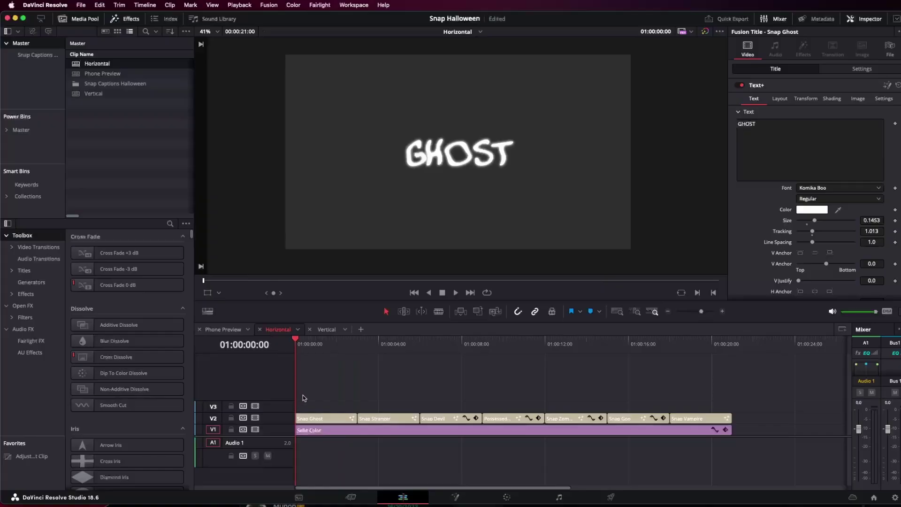
Step: Set the Snap Ghost title's Waviness to 0.874, Glow Strength 0.339 and Glow Spread 0.102, then preview
click(309, 419)
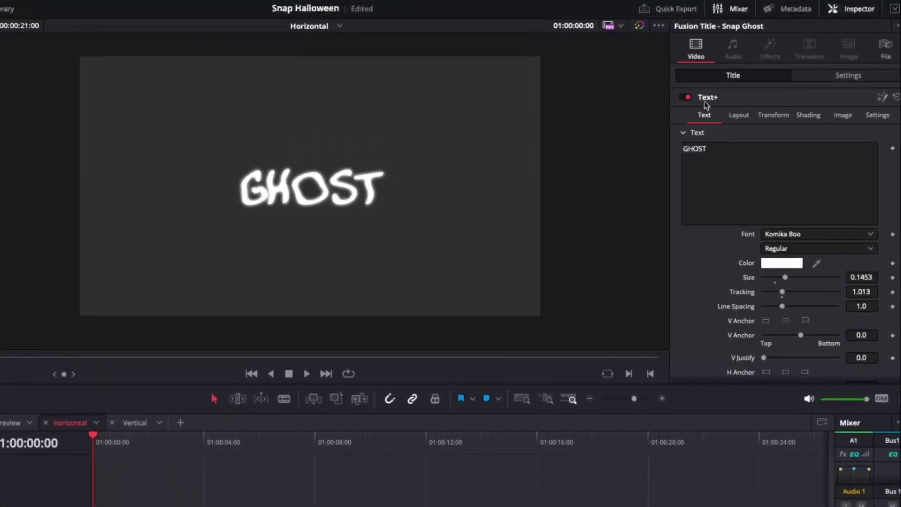
scroll(714, 105, down, 5)
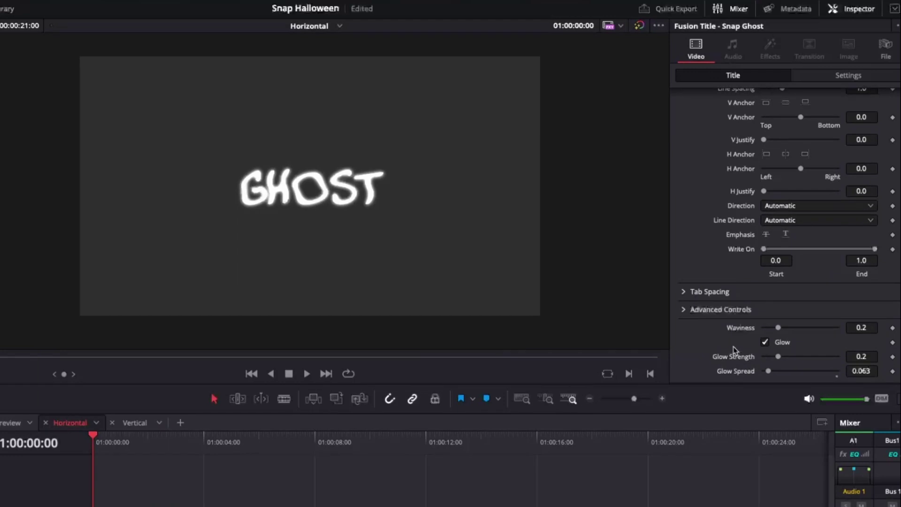
drag(778, 327, 836, 326)
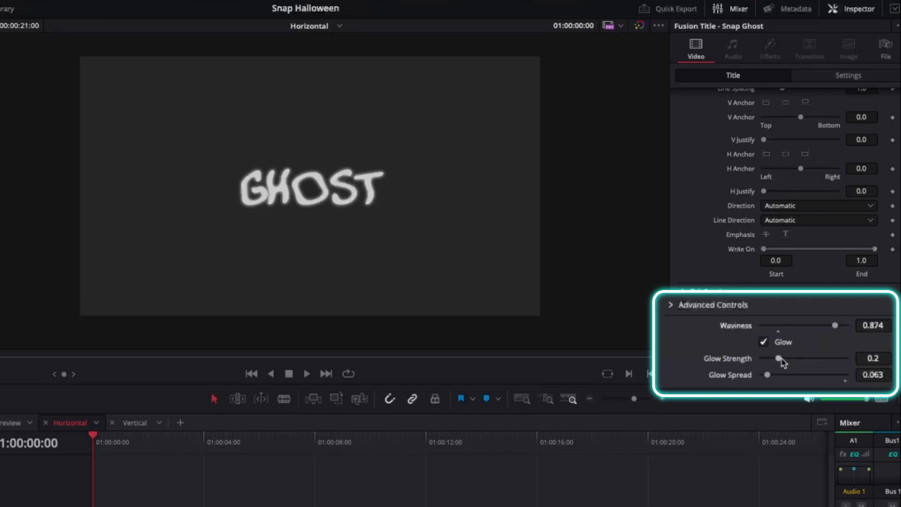
drag(779, 359, 775, 377)
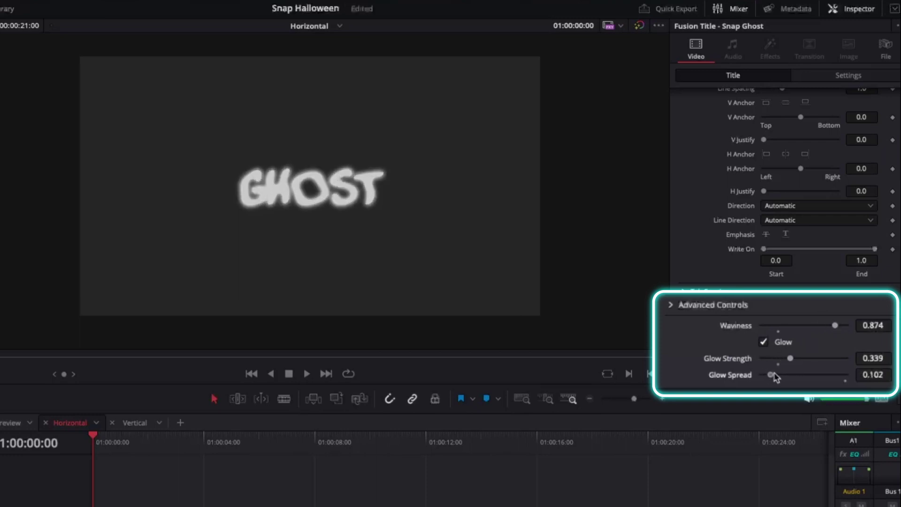
key(space)
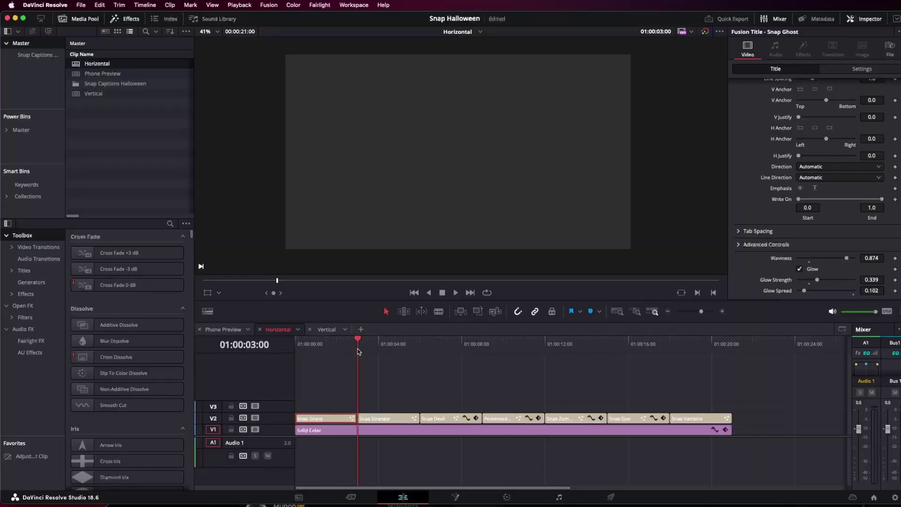
Step: Set the Snap Stranger title's Animate In Speed to 0.378
key(space)
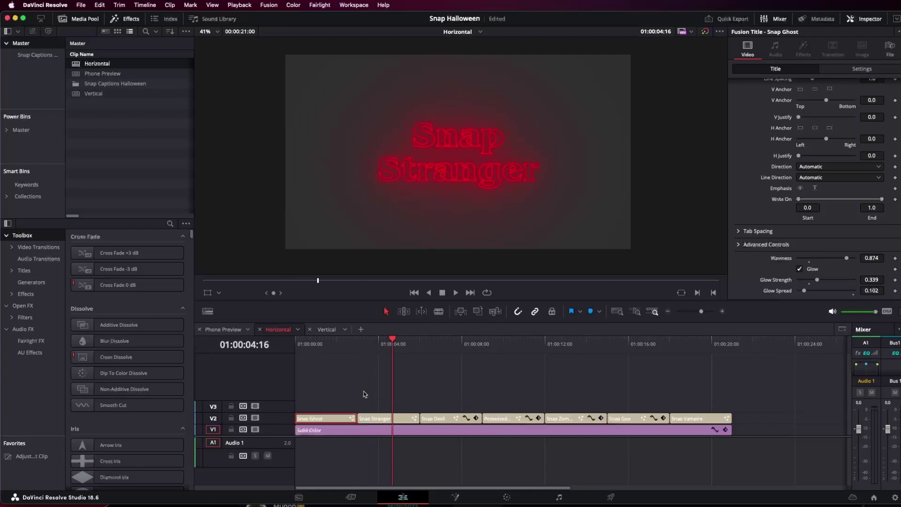
click(399, 418)
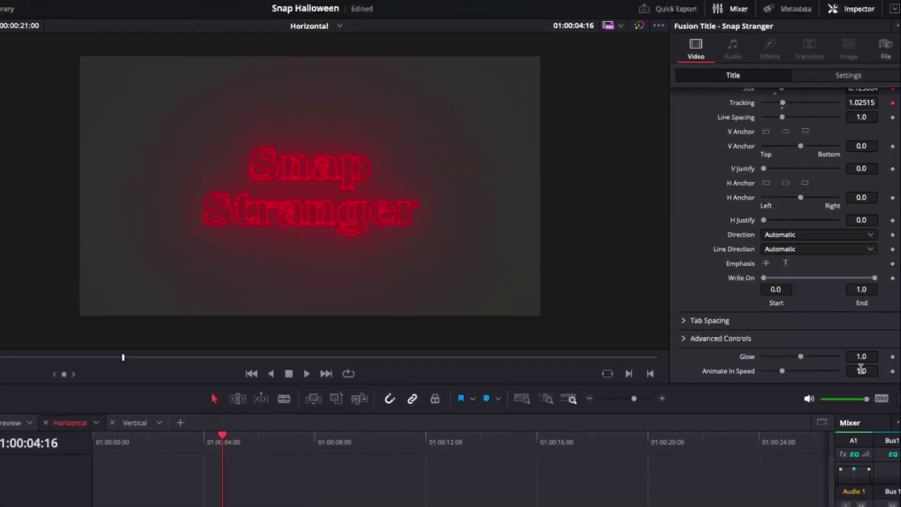
click(862, 369)
drag(783, 373, 801, 372)
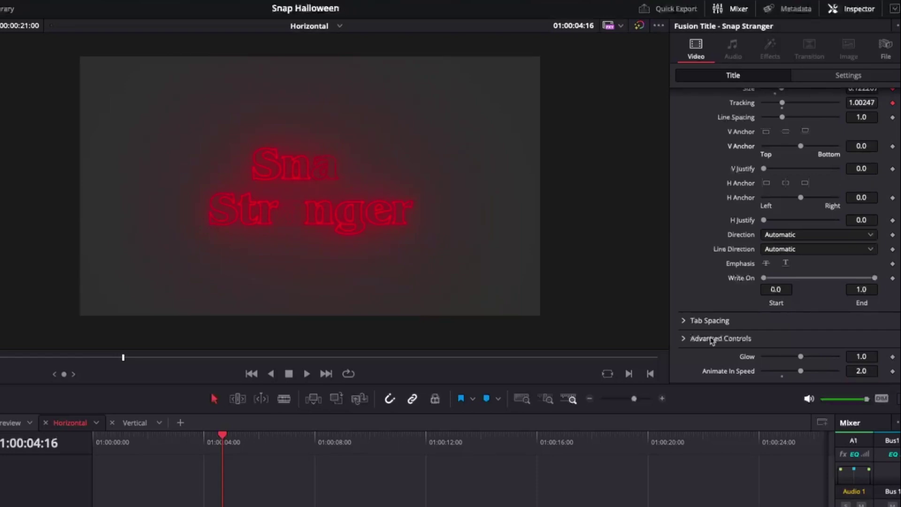
Step: Rewind and play the Stranger title to check its slower reveal
drag(223, 447, 174, 443)
key(space)
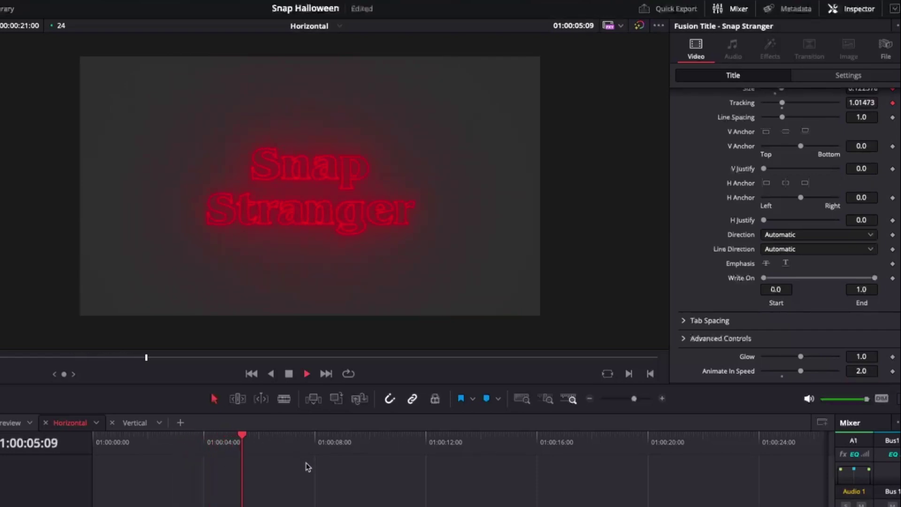
key(space)
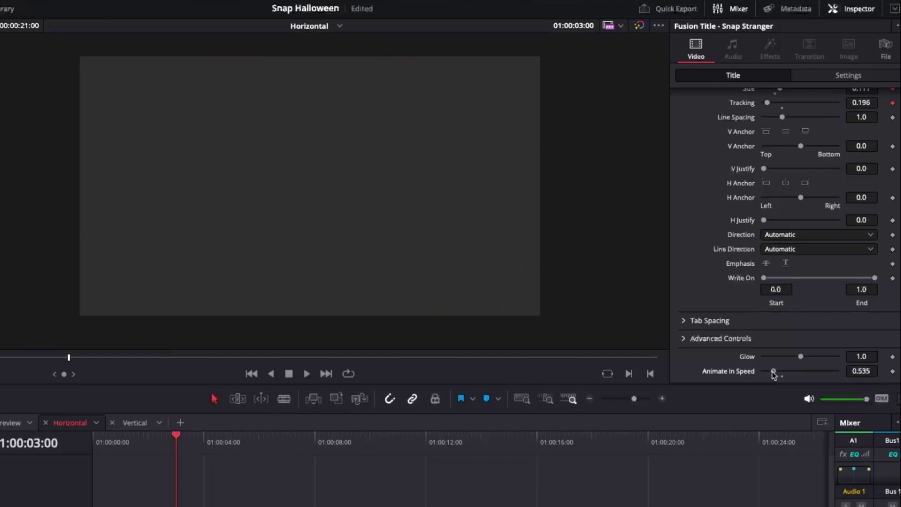
key(space)
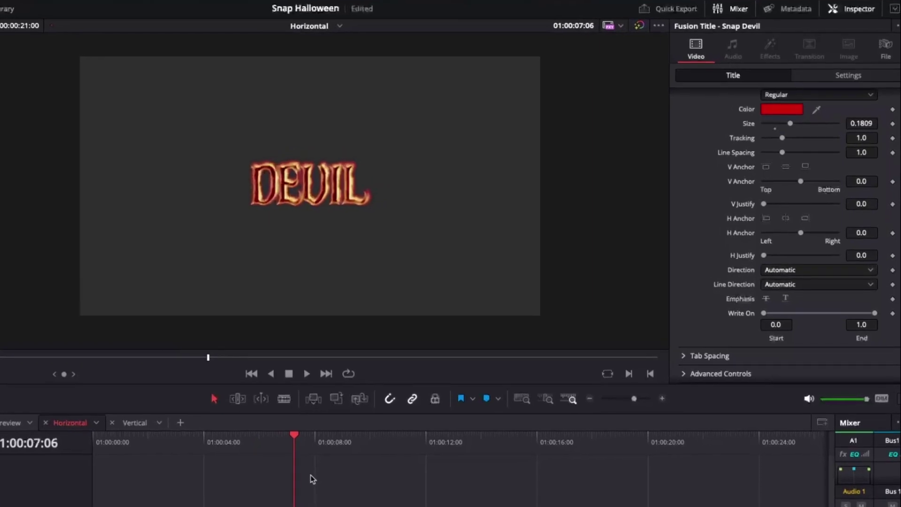
scroll(704, 197, down, 1)
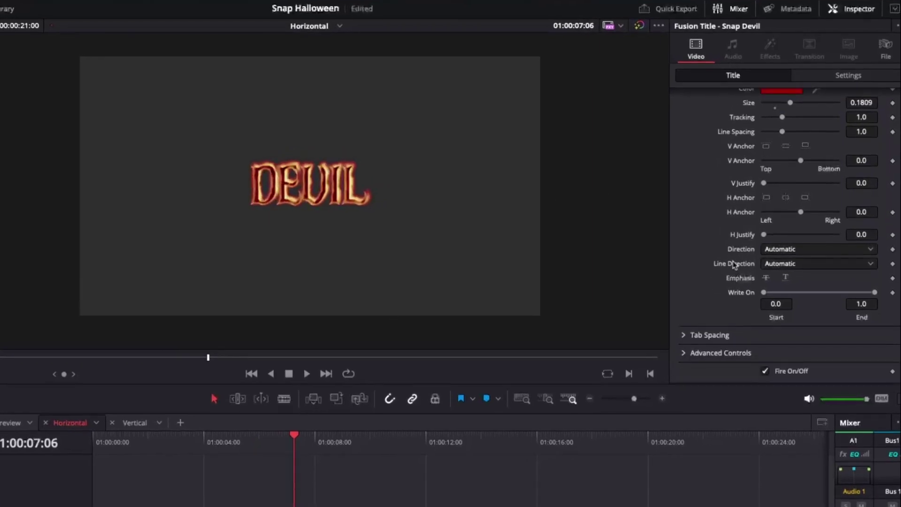
click(766, 372)
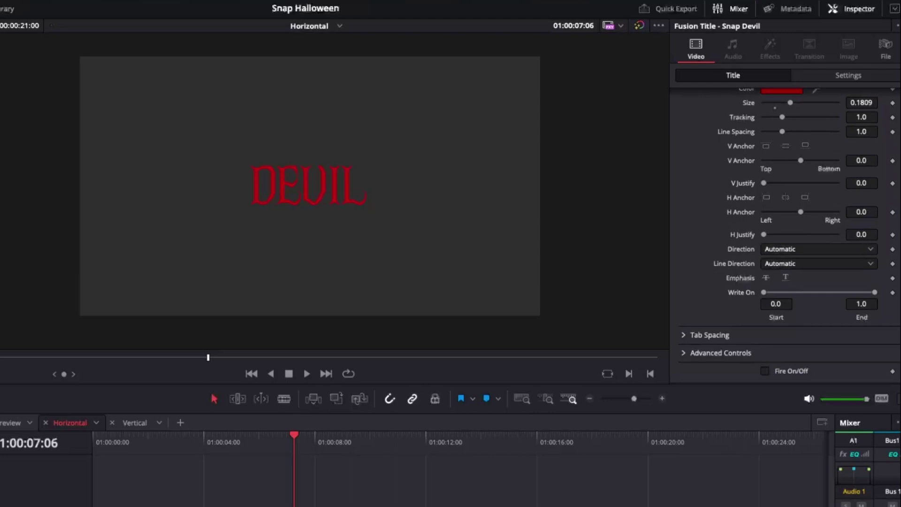
scroll(819, 240, up, 5)
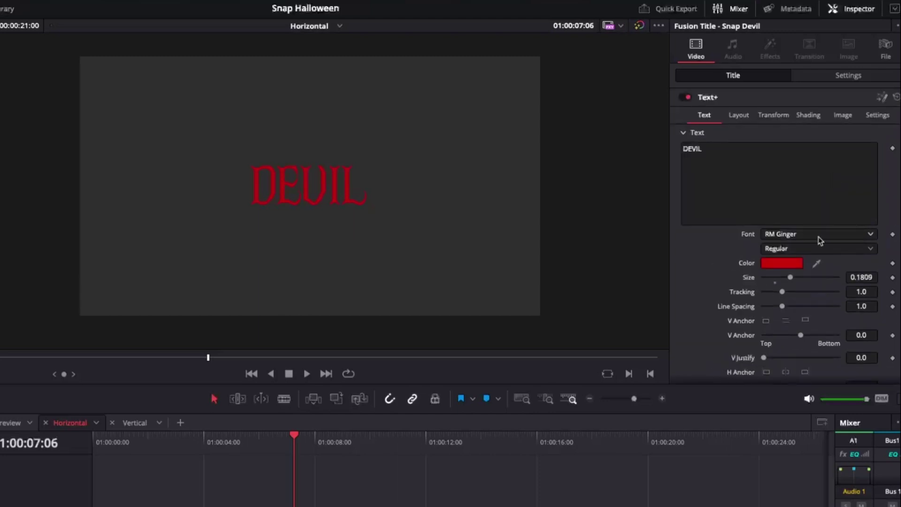
drag(860, 276, 857, 277)
click(739, 115)
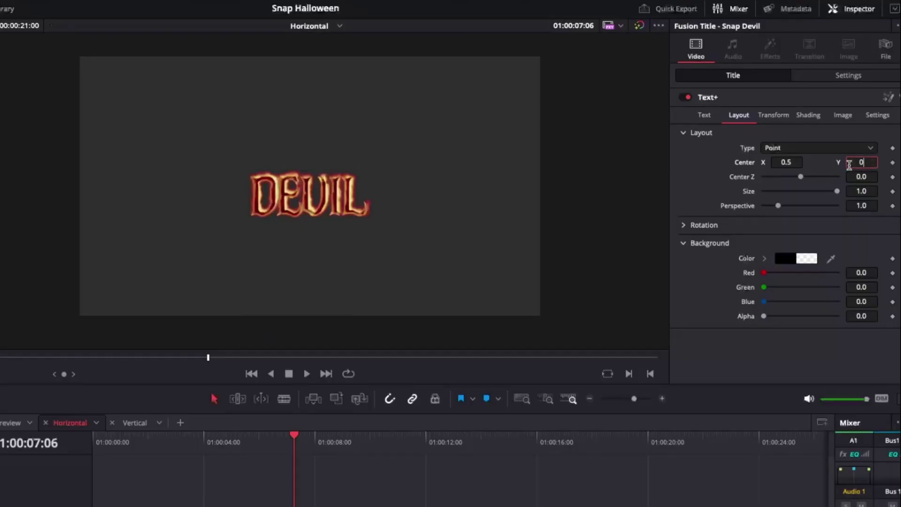
key(Tab)
click(704, 115)
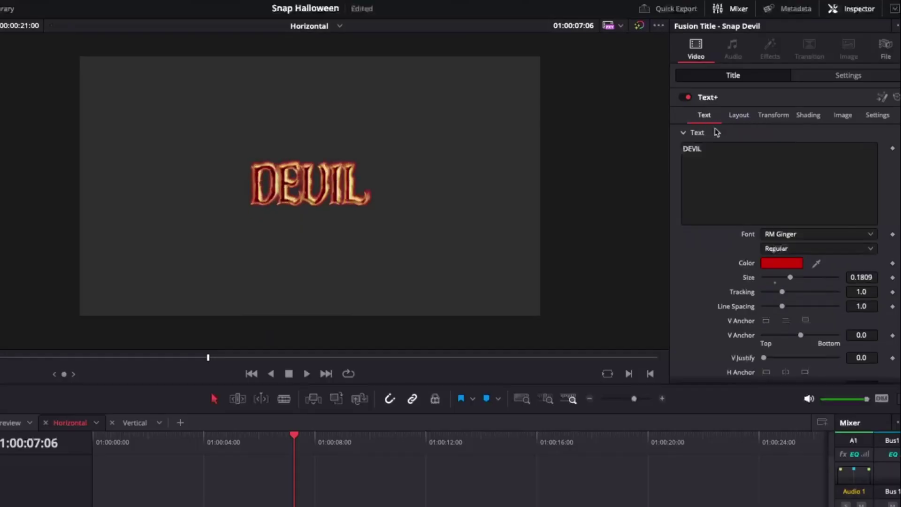
scroll(791, 215, down, 5)
click(765, 371)
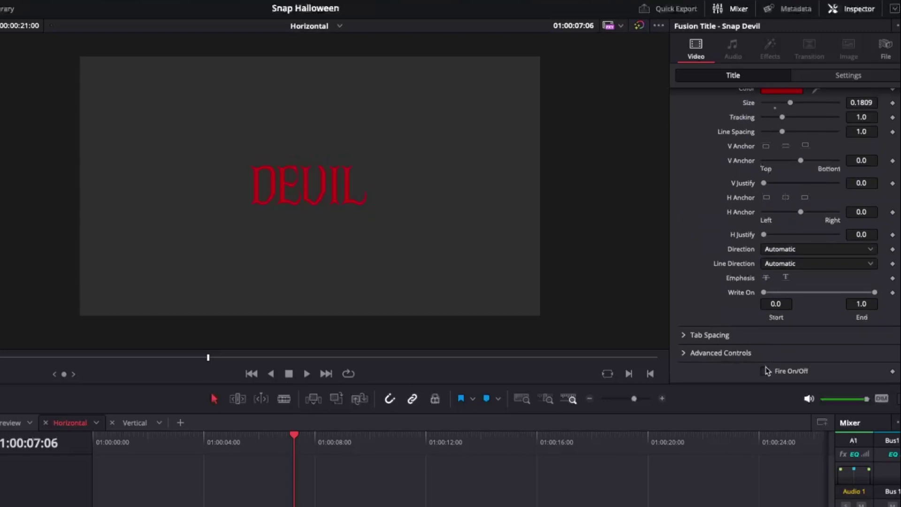
click(763, 370)
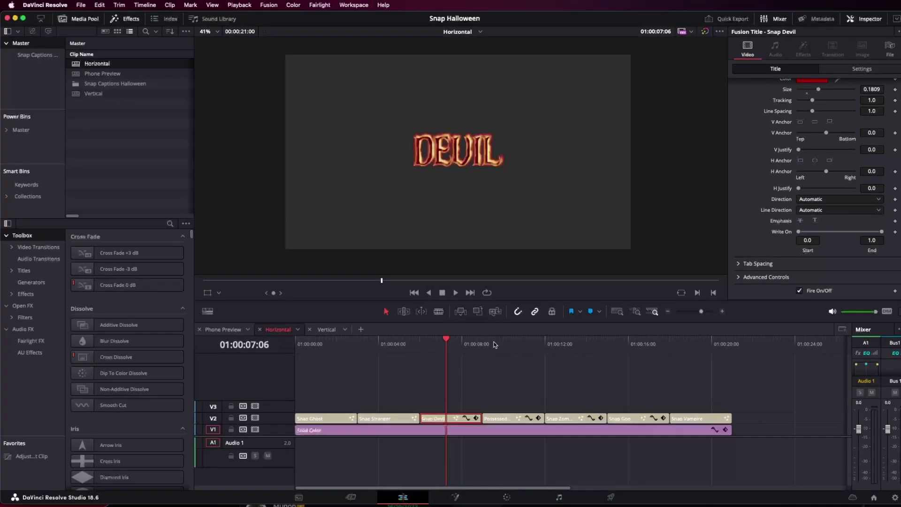
Step: Select and play the Possessed Pumpkin title
click(494, 344)
click(491, 358)
key(space)
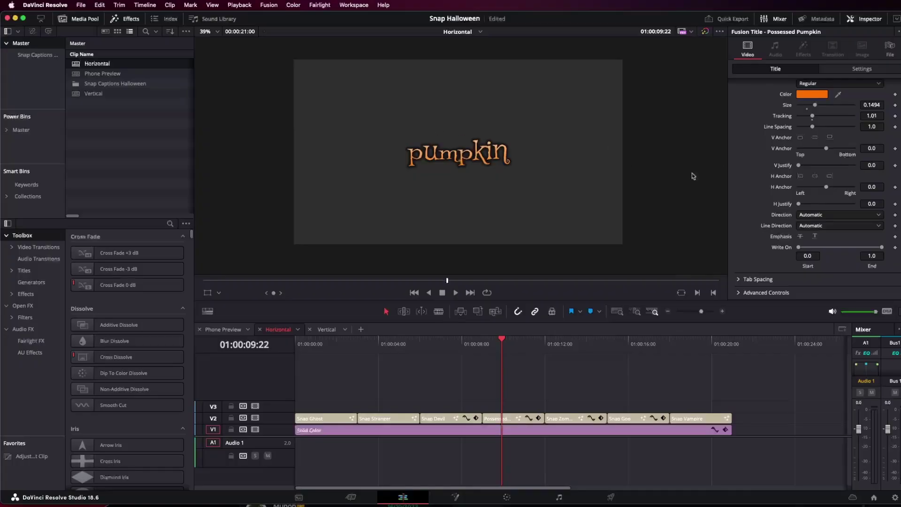
Step: Try several crayon colours on the pumpkin text, keep the orange, and show its Shading settings
scroll(804, 179, up, 4)
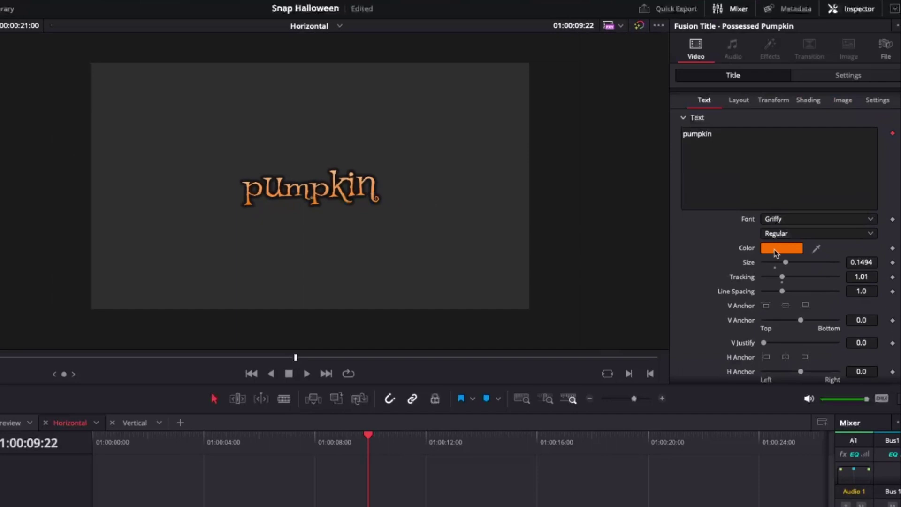
click(776, 253)
click(553, 260)
click(465, 230)
click(488, 300)
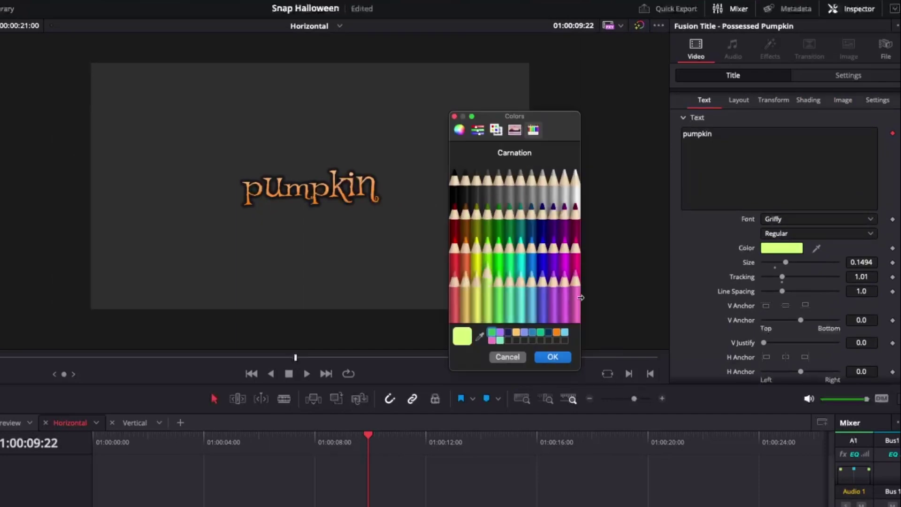
click(531, 206)
click(476, 202)
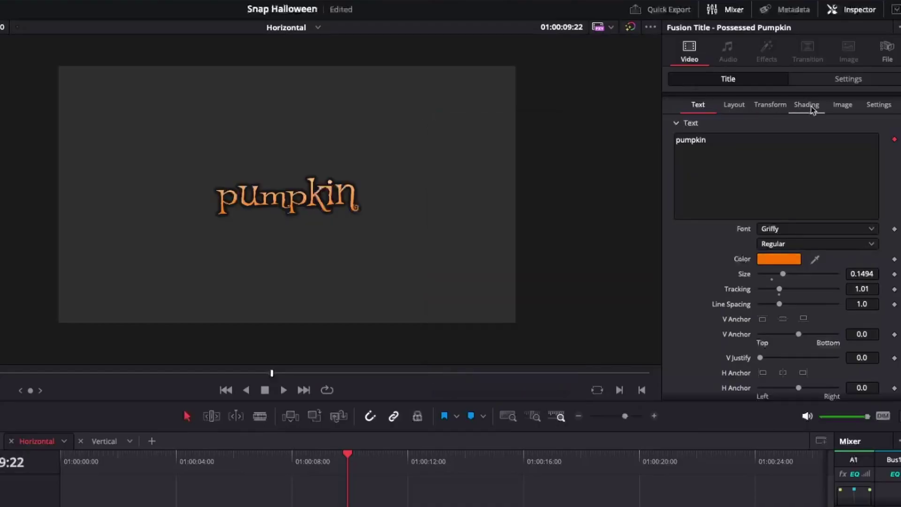
click(813, 110)
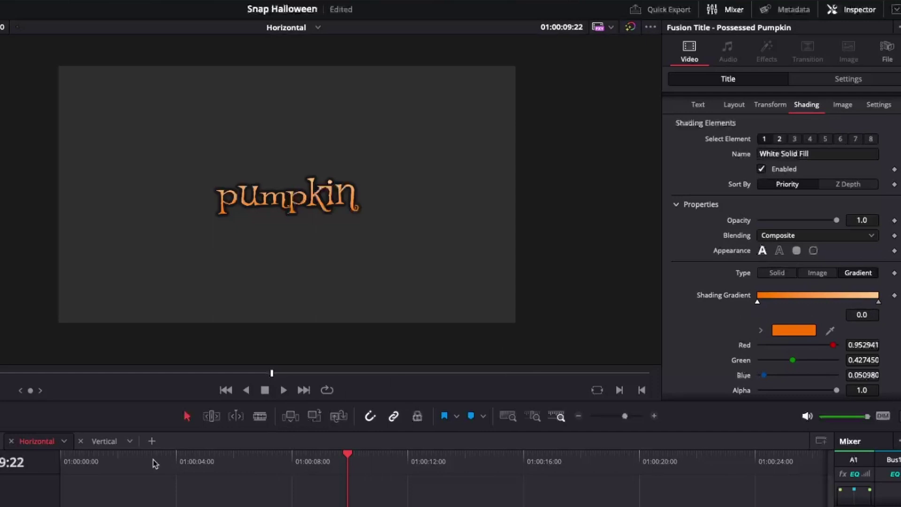
Step: Go back to the Ghost title and show its text shading settings
click(107, 463)
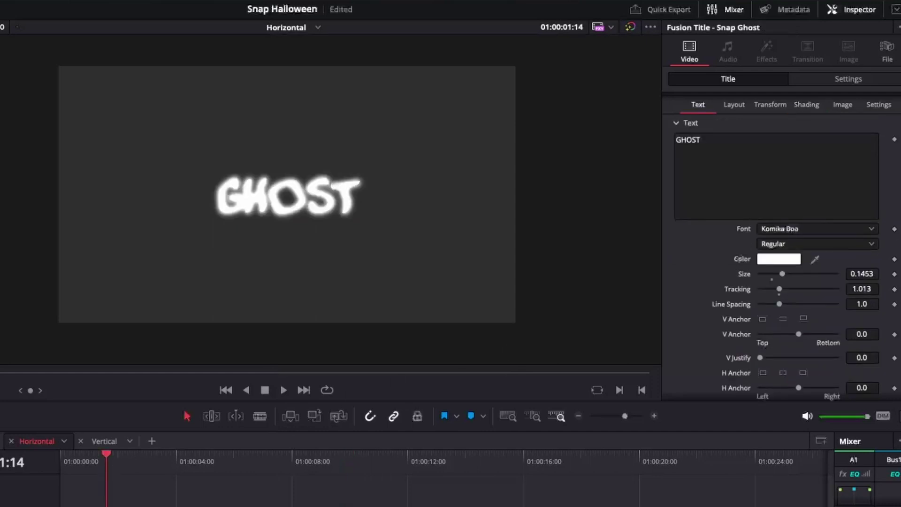
click(804, 107)
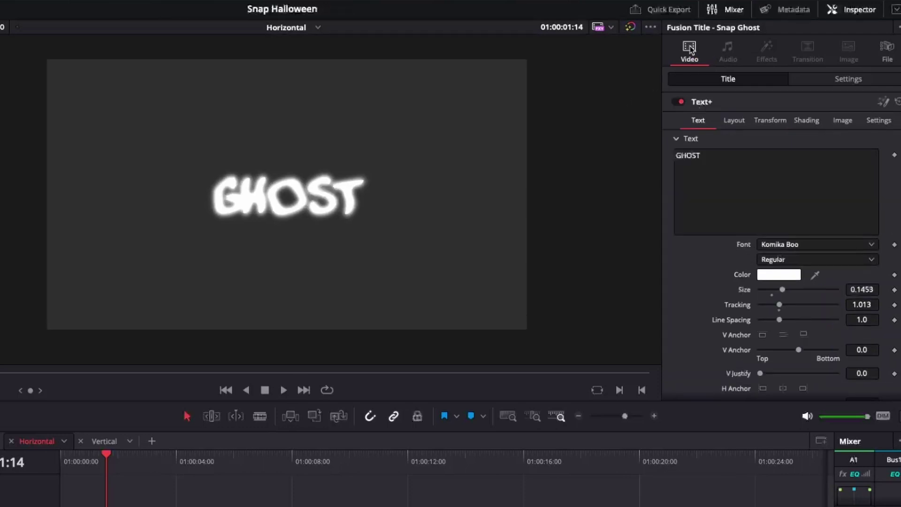
click(798, 122)
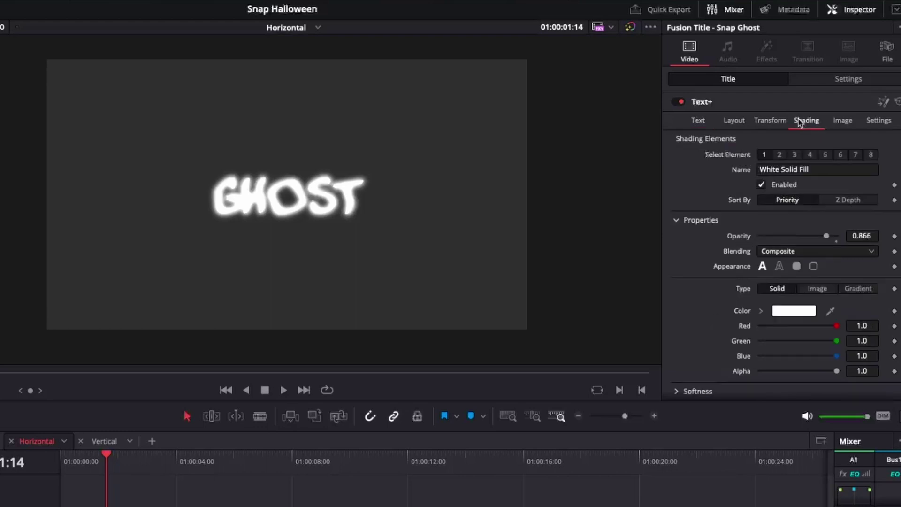
scroll(729, 200, down, 3)
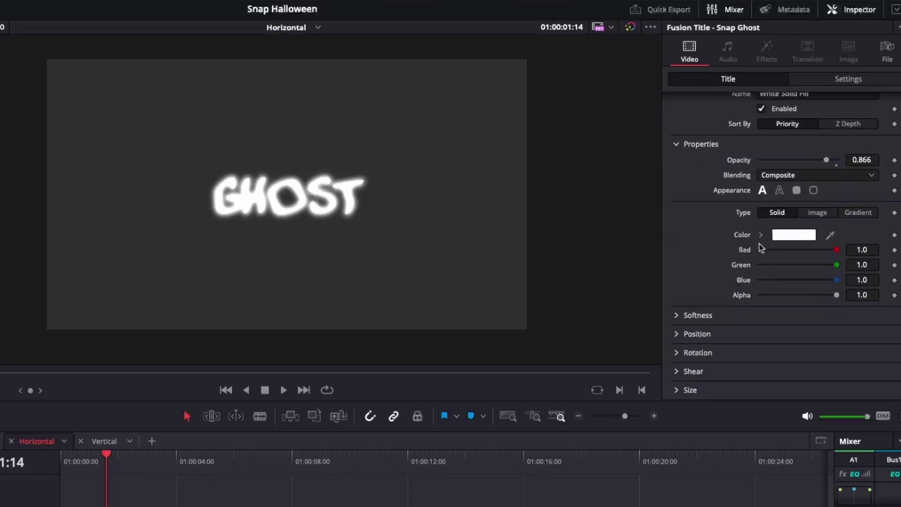
Step: Change the Ghost fill from solid white to a bright green Gradient
click(857, 214)
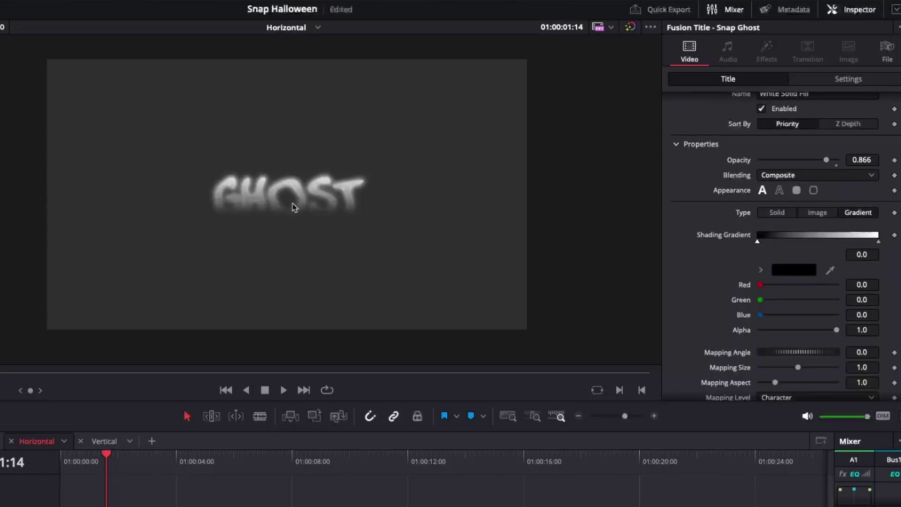
click(793, 270)
click(483, 253)
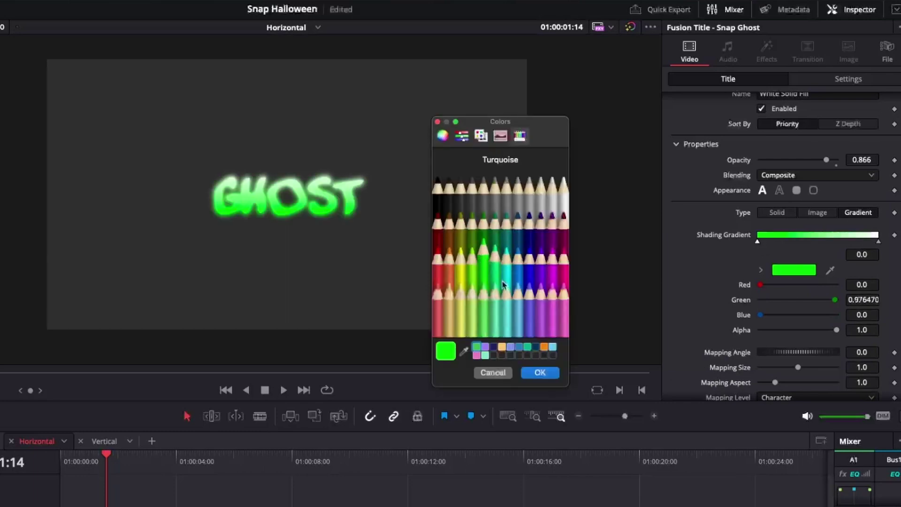
click(540, 372)
key(Home)
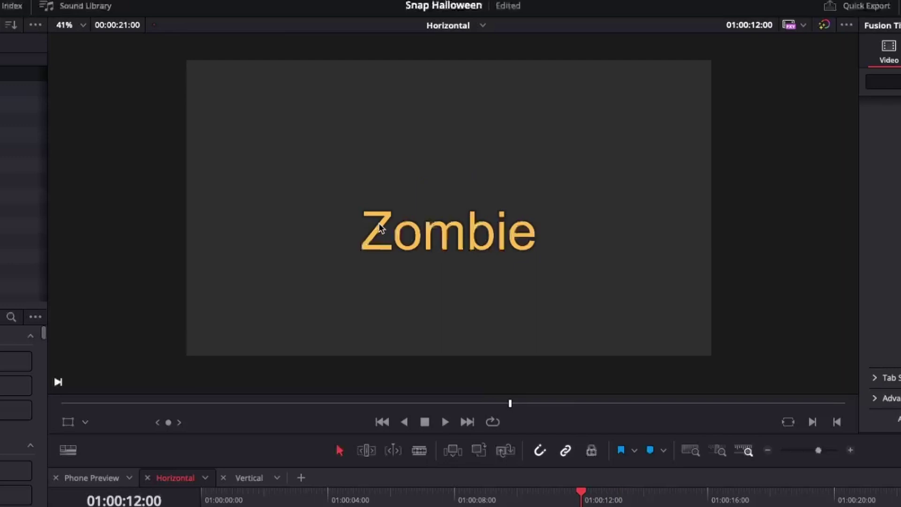
Step: Preview the titles, then raise the Snap Goo title's Slimyness to 0.268
key(space)
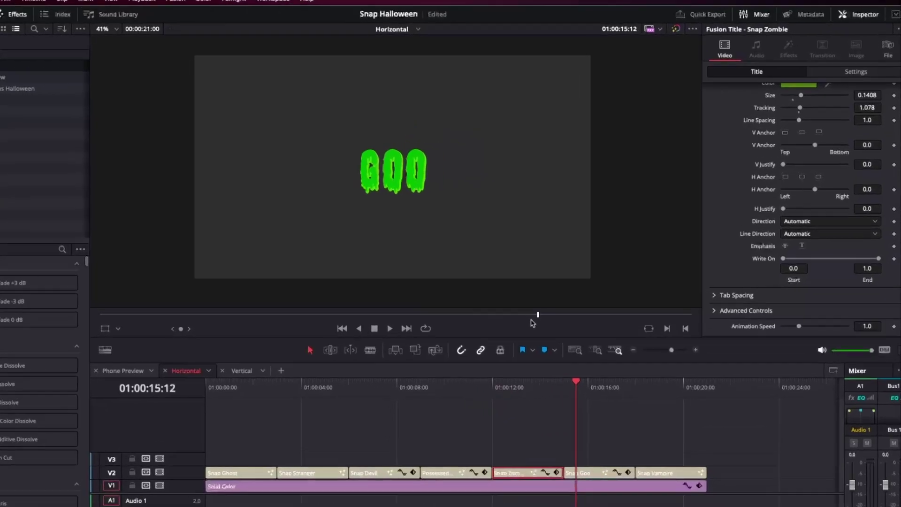
scroll(710, 302, down, 1)
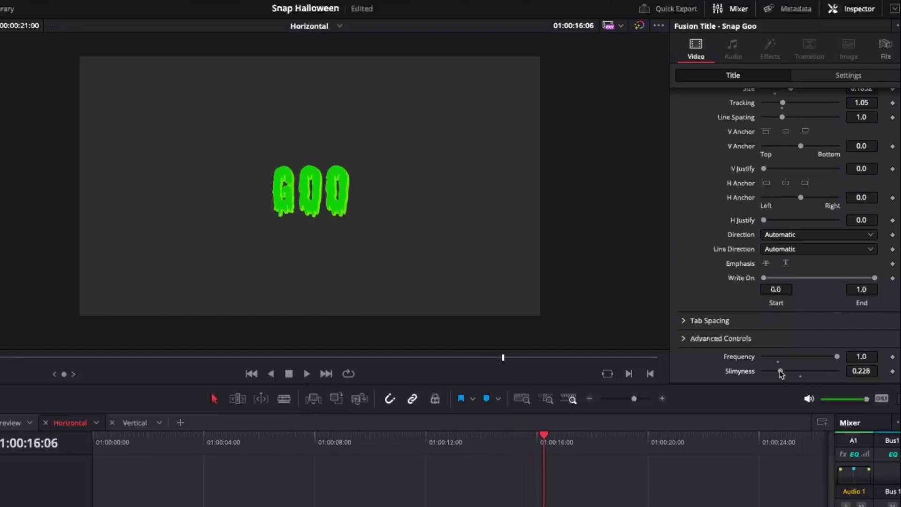
drag(780, 373, 836, 371)
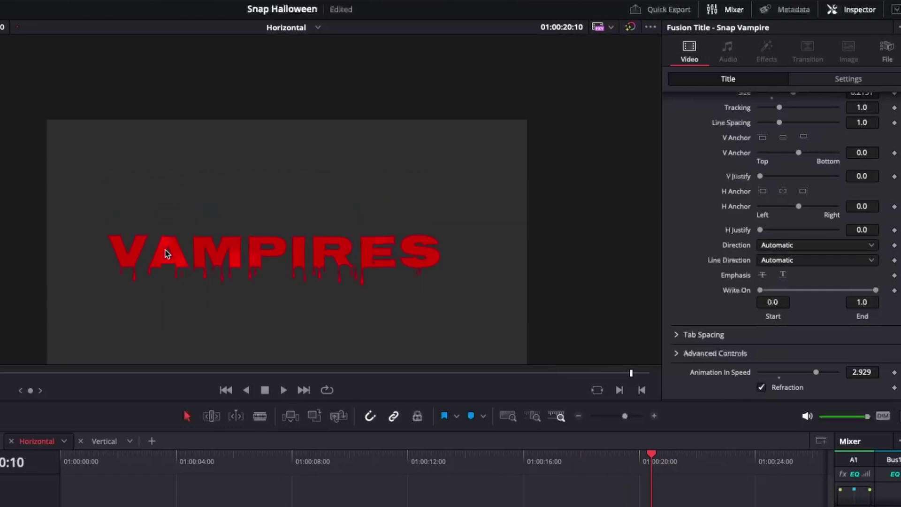
Step: Jump to 01:00:18:00 on the Snap Vampire title
scroll(169, 256, up, 5)
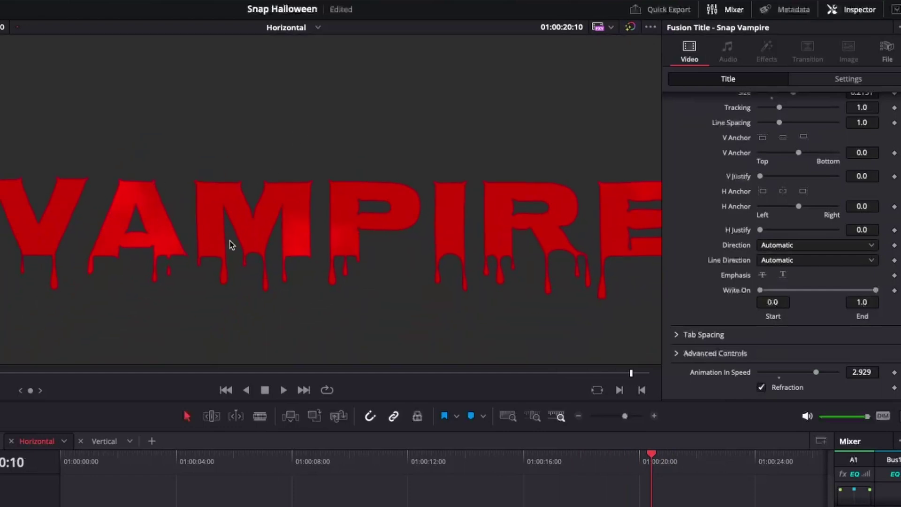
click(580, 466)
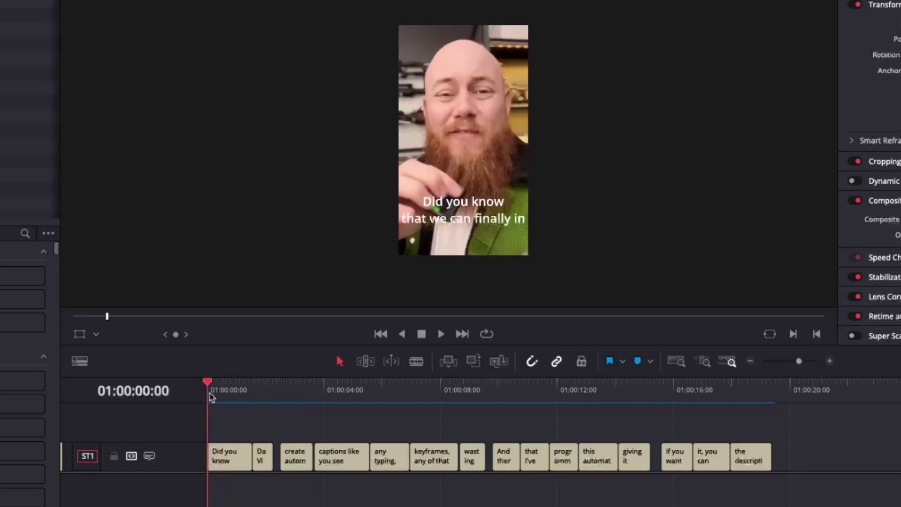
Step: Play the vertical talking-head timeline with its subtitle captions
key(space)
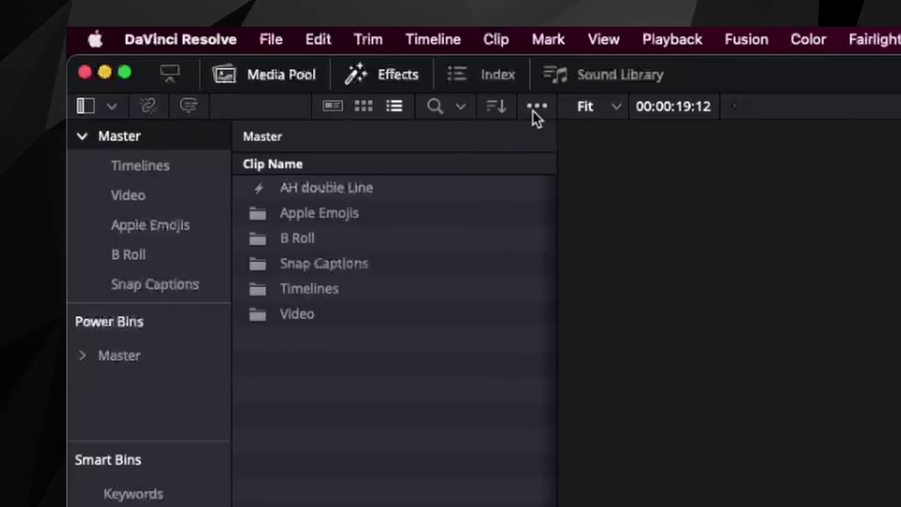
Step: Expand Power Bins > Master in the Media Pool and open the Halloween Snap Captions bin
click(535, 112)
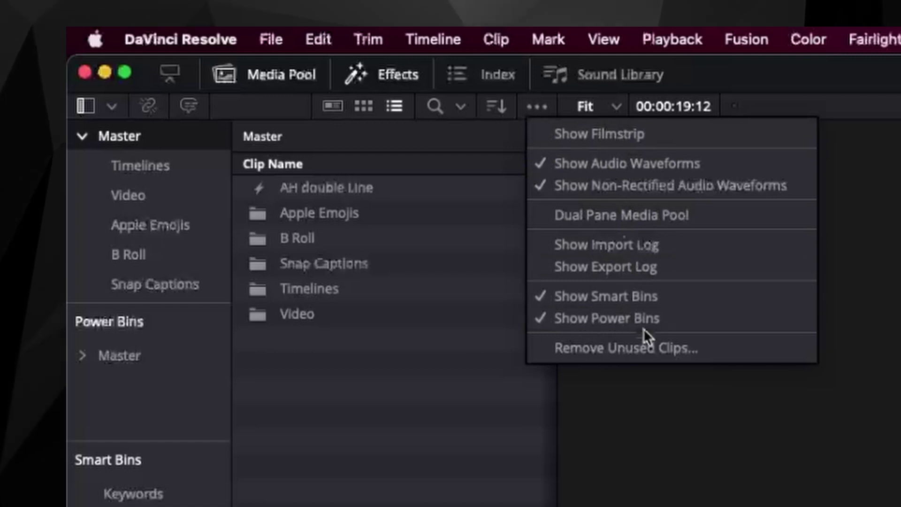
click(89, 352)
click(82, 356)
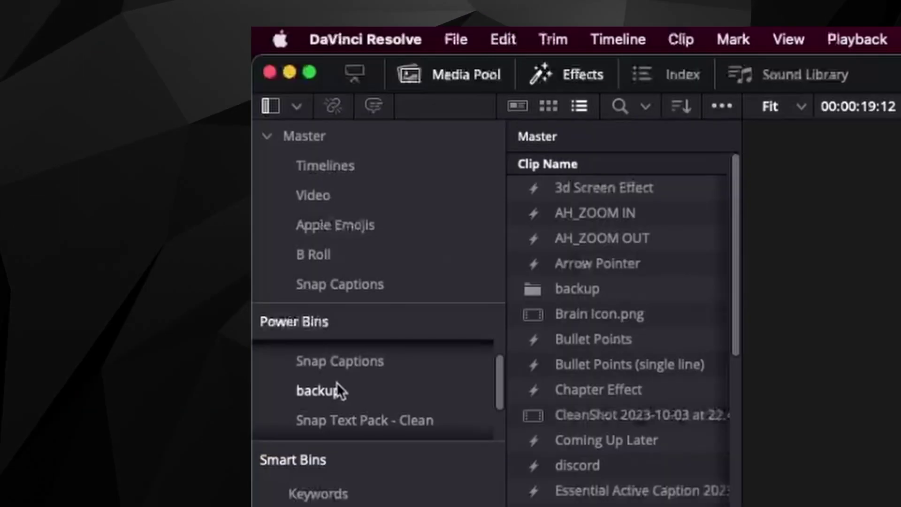
scroll(151, 382, down, 3)
click(345, 385)
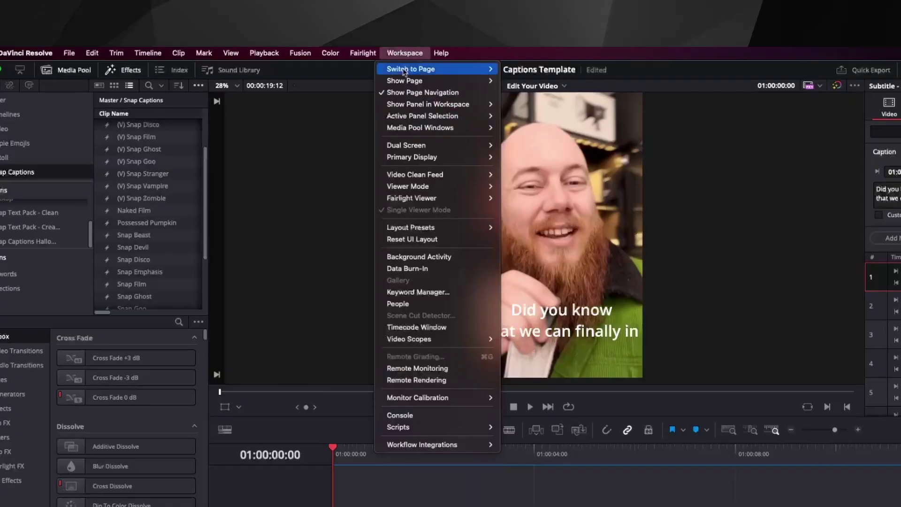
Step: Run Snap Captions with the (V) Possessed Pumpkin Text+ template to generate captions from Subtitle 1
mouse_move(460, 428)
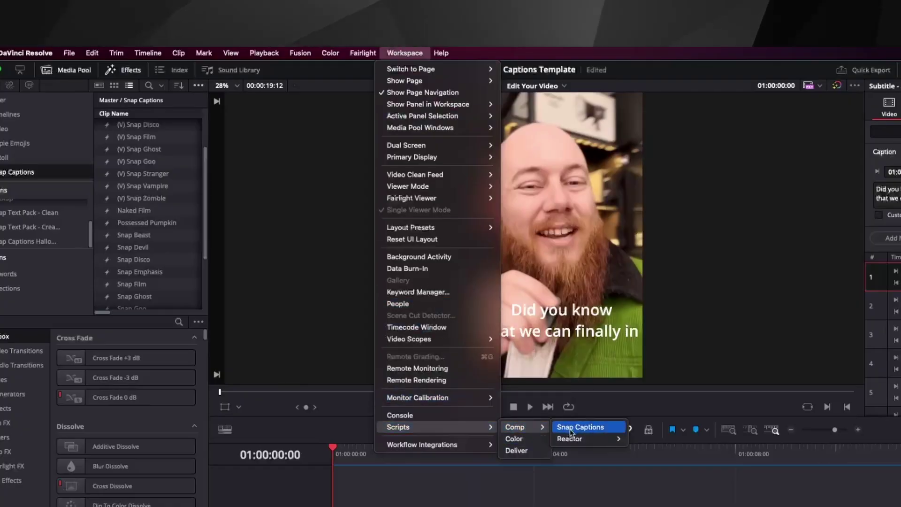
click(576, 428)
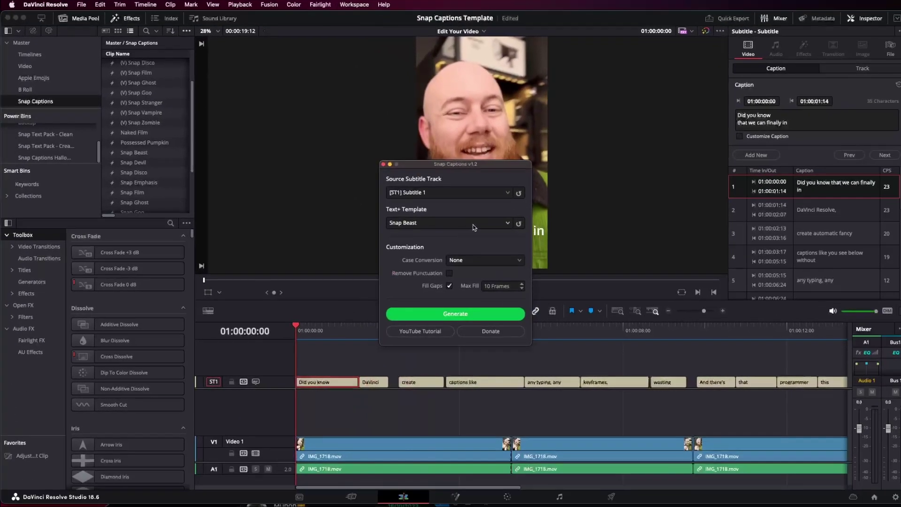
click(475, 224)
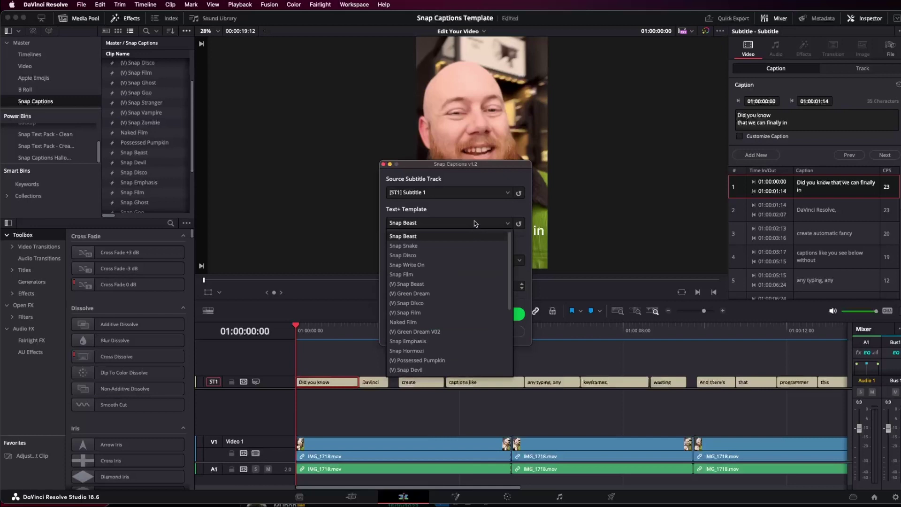
scroll(455, 280, down, 5)
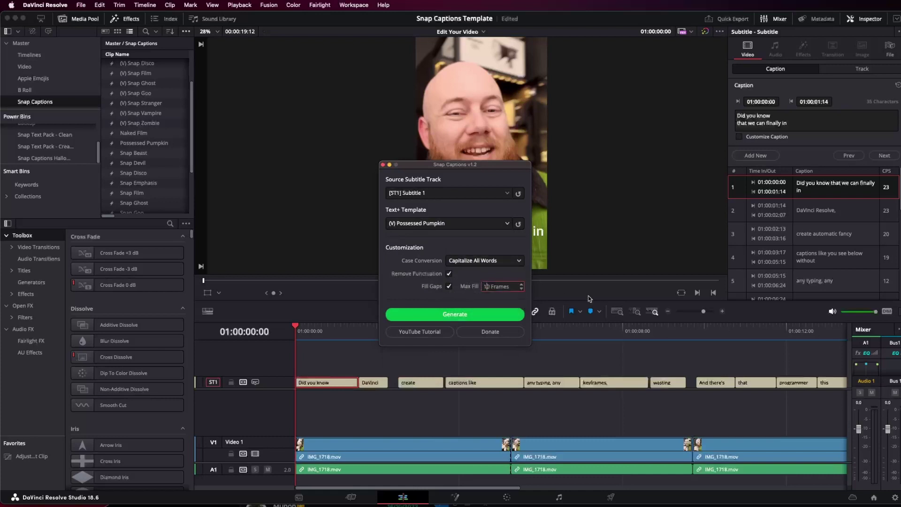
click(473, 314)
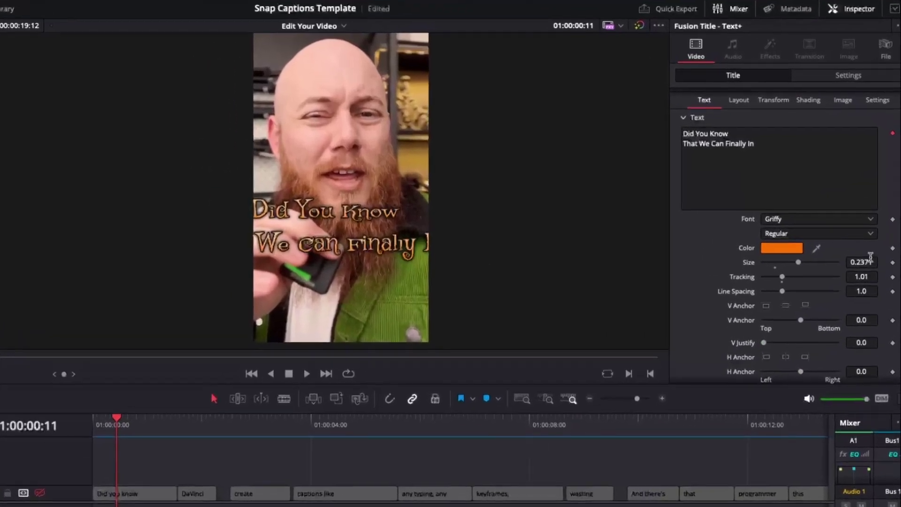
Step: Adjust the first caption's text Size to 0.1413, previewing it and checking its Layout
drag(872, 209, 863, 209)
drag(862, 262, 845, 262)
drag(130, 441, 116, 428)
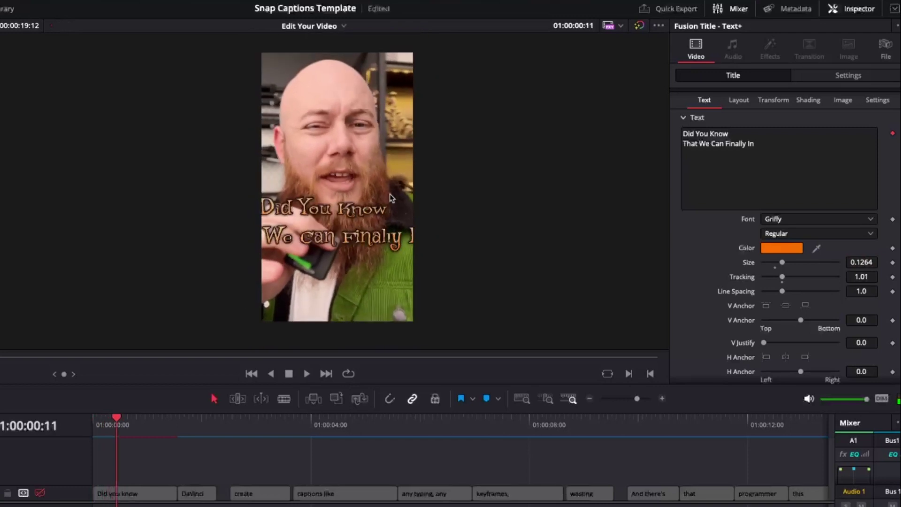
click(739, 99)
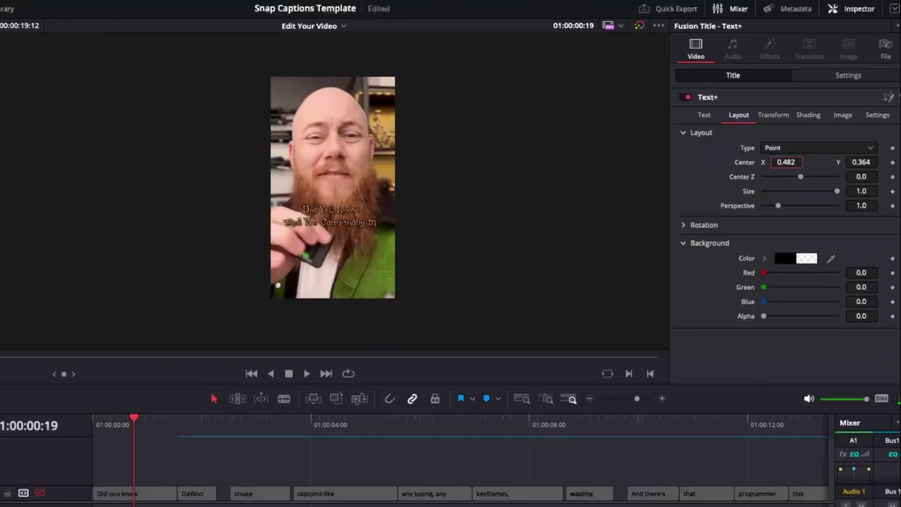
click(706, 115)
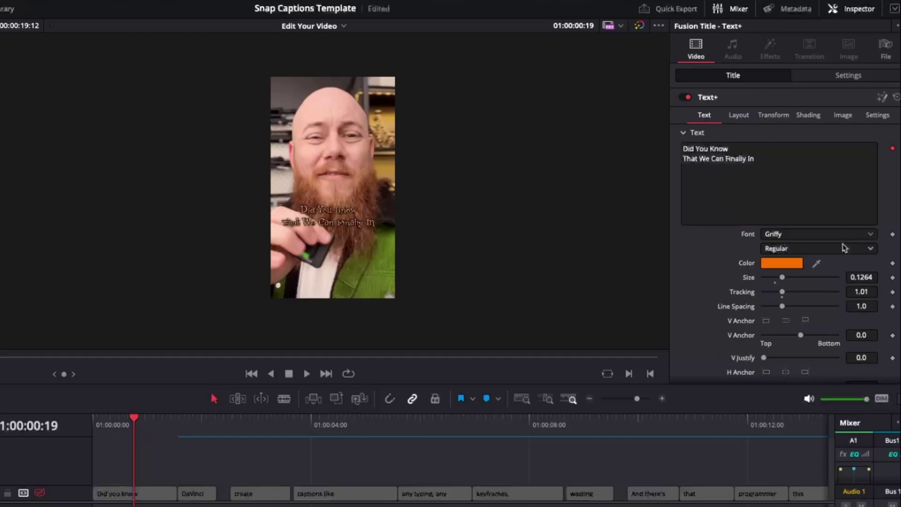
drag(861, 277, 857, 277)
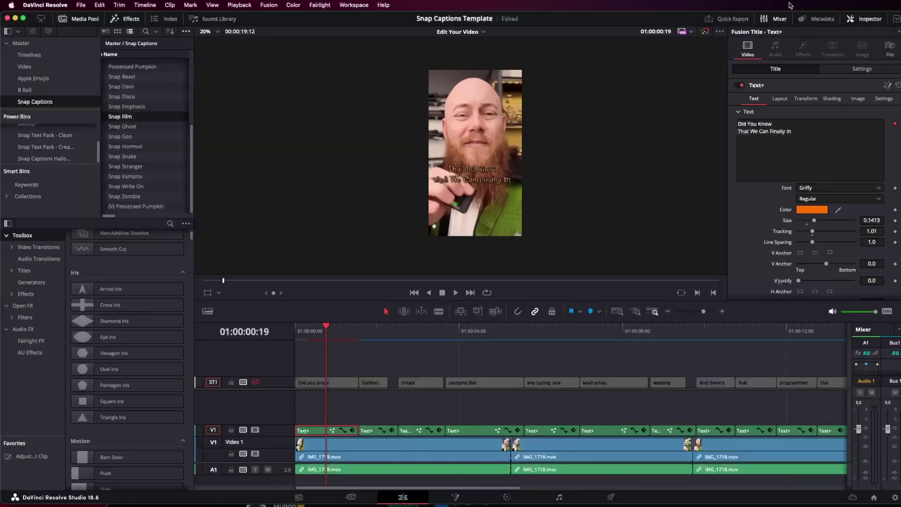
Step: Save the caption clip, renamed (V) Snap Halloween V02, into the Snap Captions bin as a template
click(890, 47)
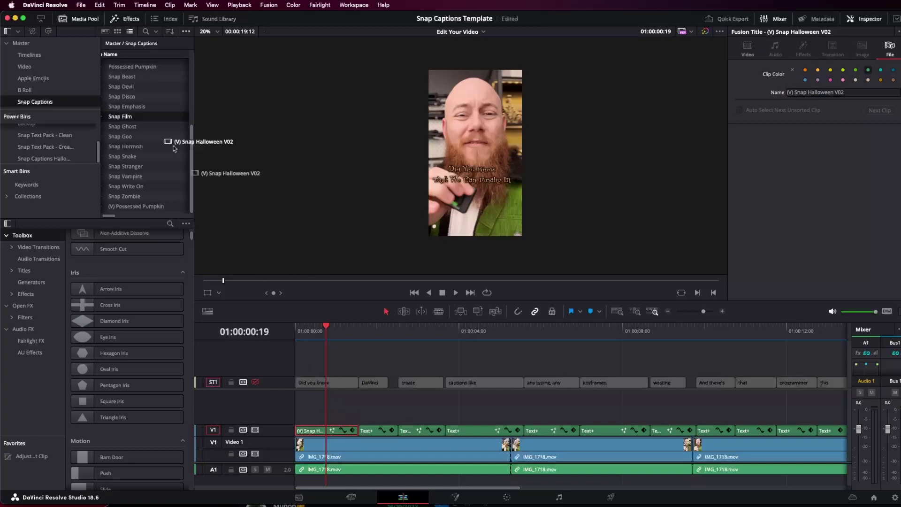
drag(153, 134, 147, 179)
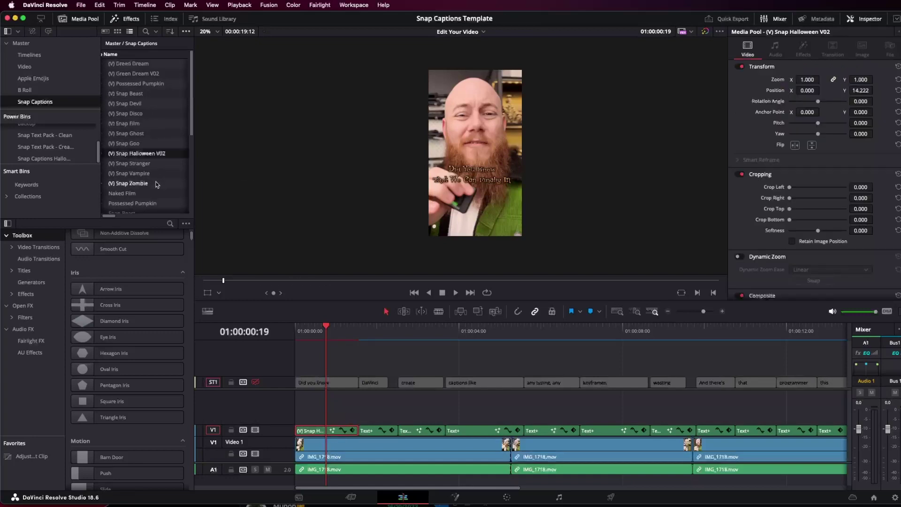
click(343, 411)
Step: Regenerate captions with the (V) Snap Halloween V02 template and Capitalize All Words, then disable track V2
click(354, 5)
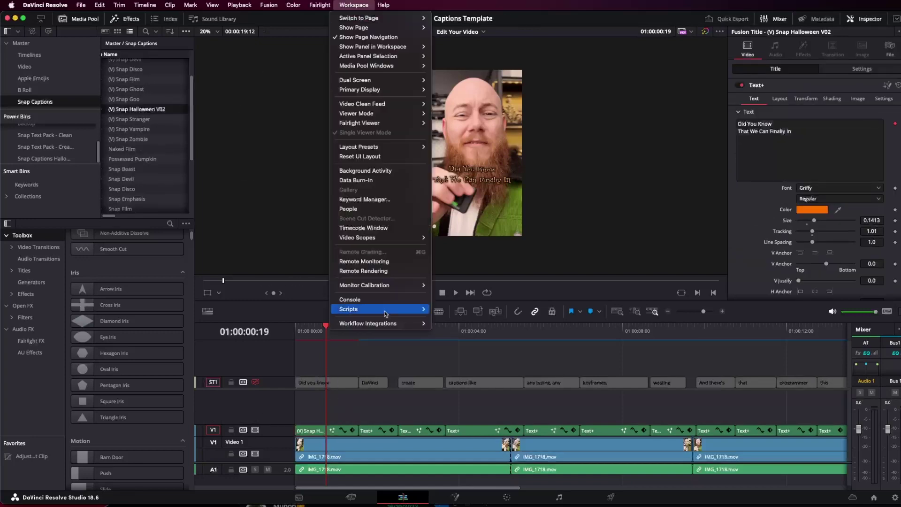
mouse_move(446, 309)
click(491, 309)
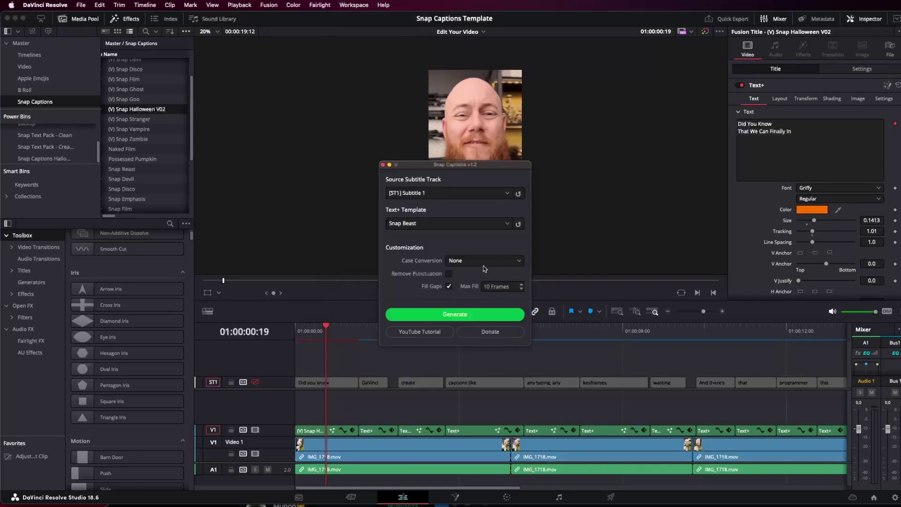
click(483, 223)
click(450, 246)
click(484, 260)
click(483, 283)
click(454, 313)
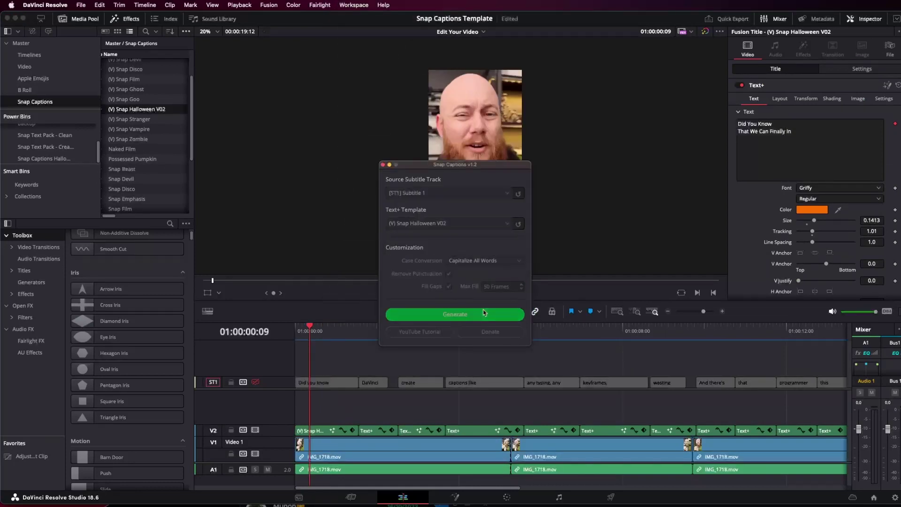
click(257, 426)
scroll(361, 401, left, 6)
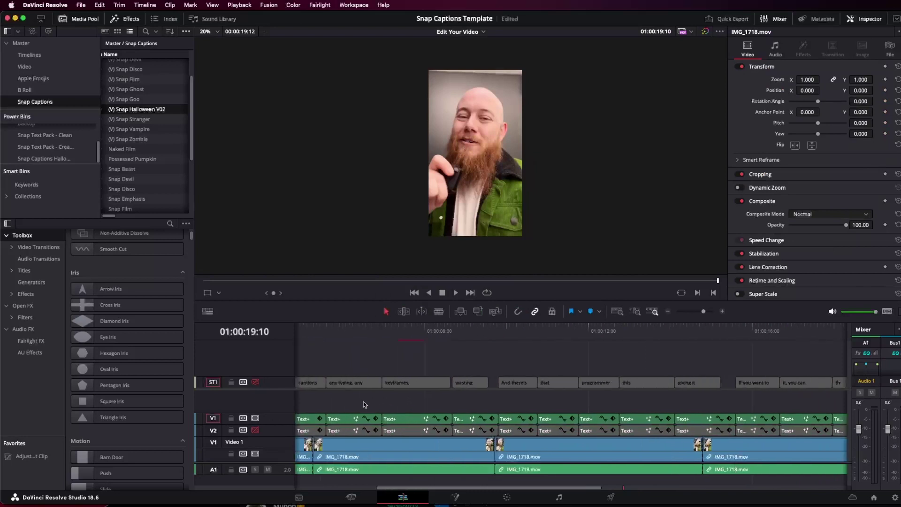